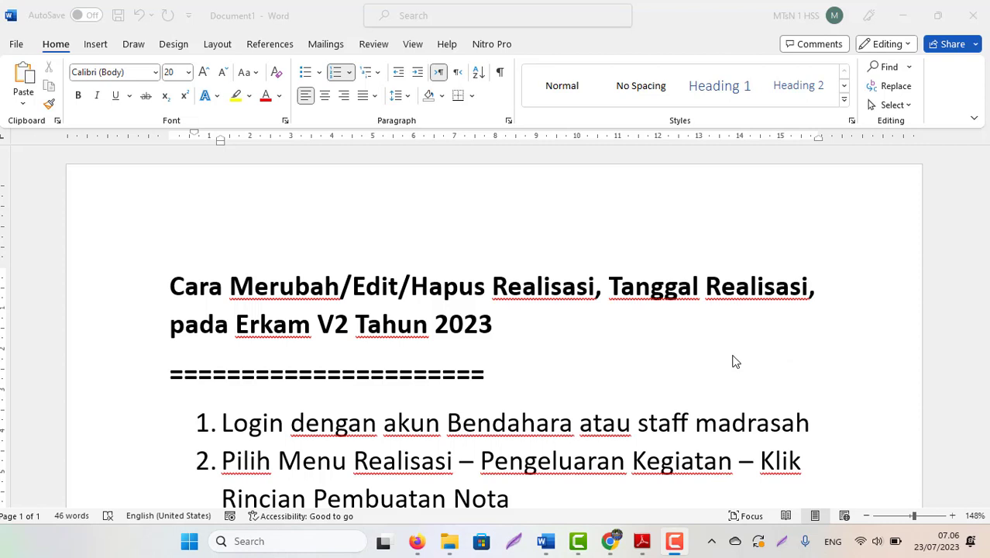
Review the numbered instructions for editing or deleting a realisation in the document
left_click(425, 487)
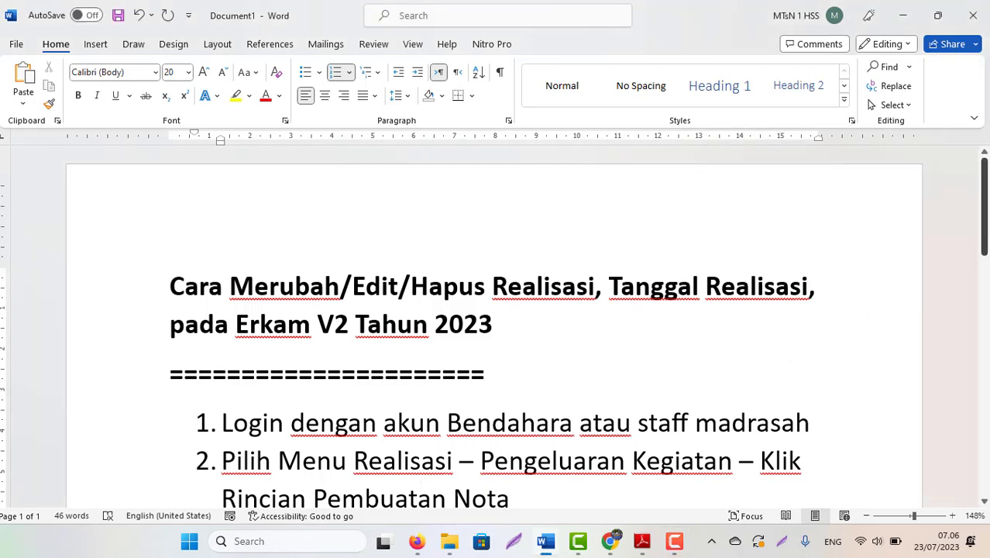
left_click_drag(985, 226, 985, 280)
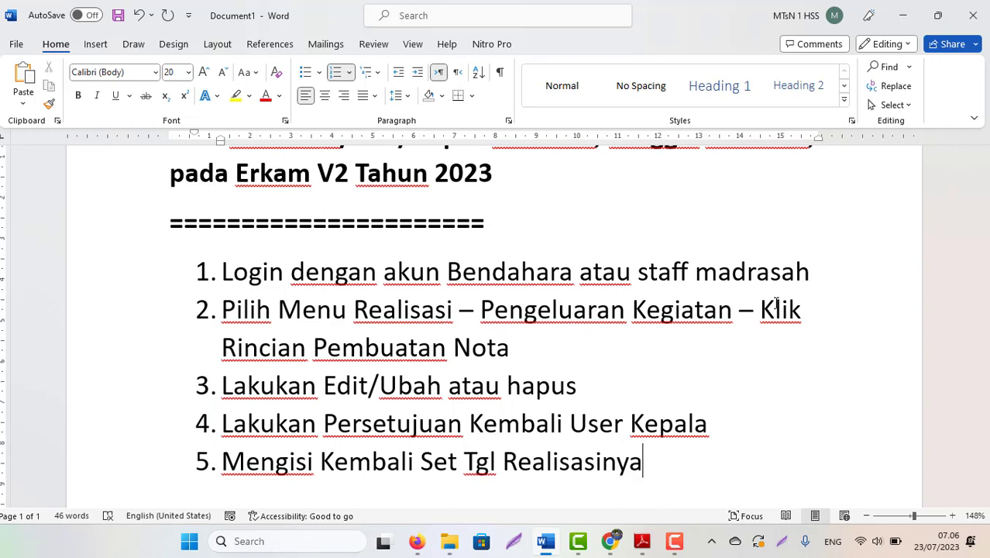
Switch to the madrasah staff account's ERKAM session in Firefox and show the Realisasi submenu containing Pengeluaran Kegiatan
mouse_move(612, 542)
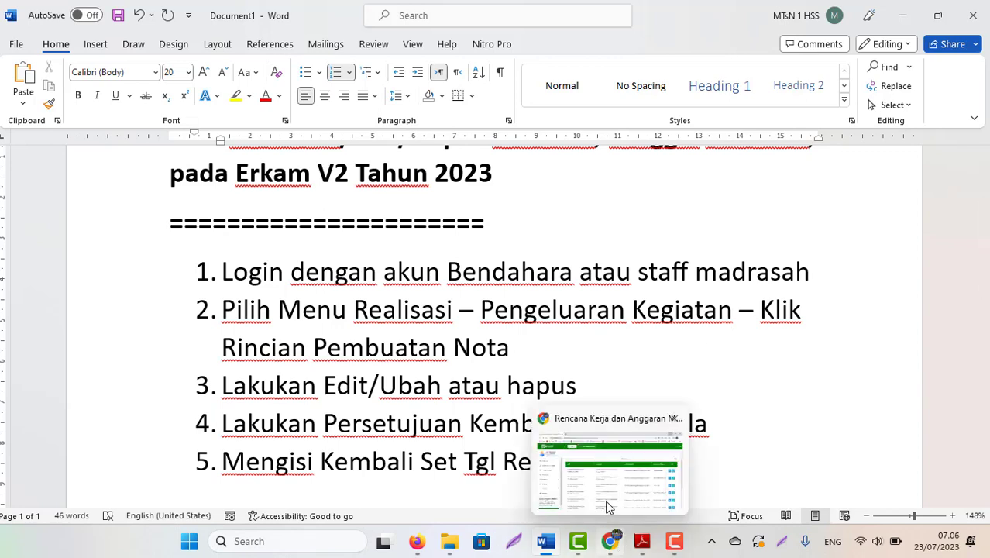
left_click(607, 505)
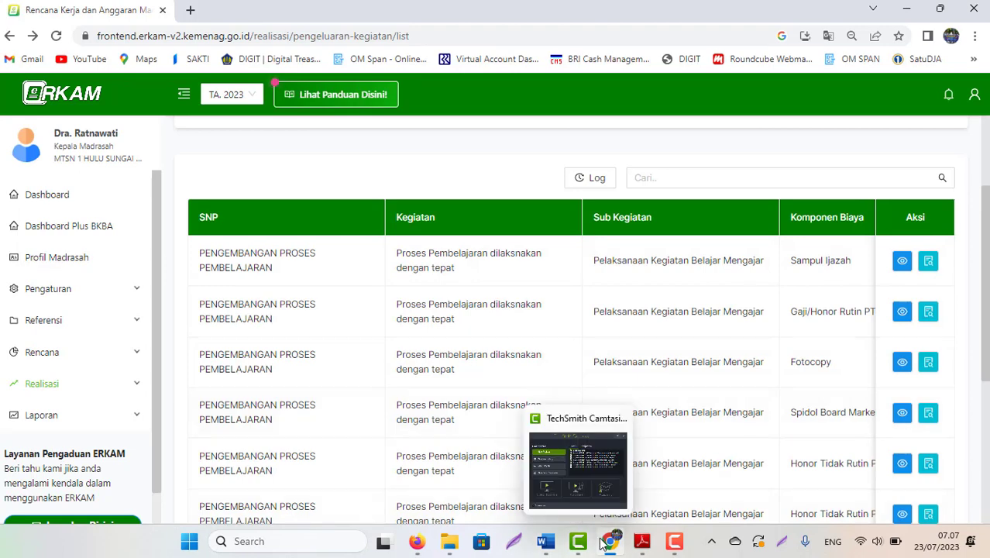
left_click(417, 540)
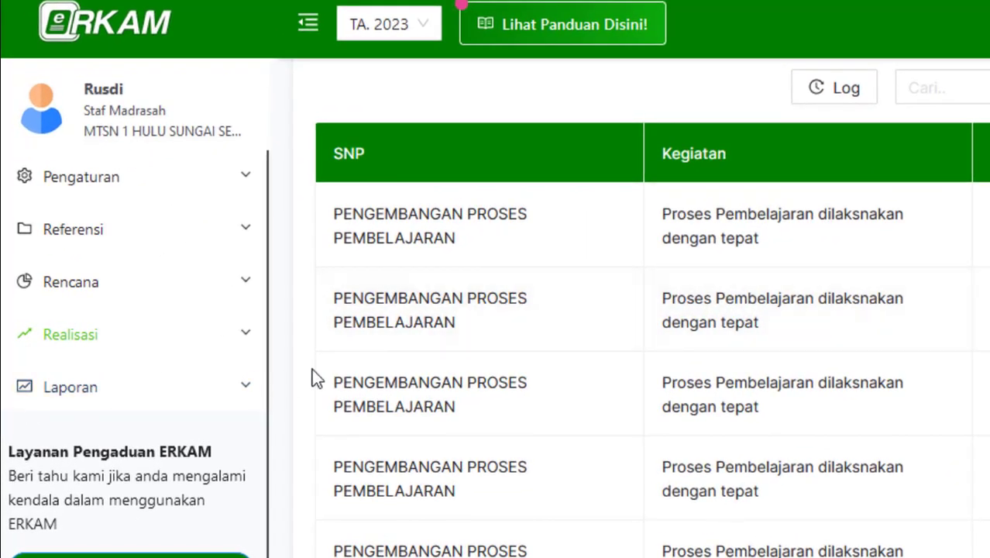
left_click(99, 344)
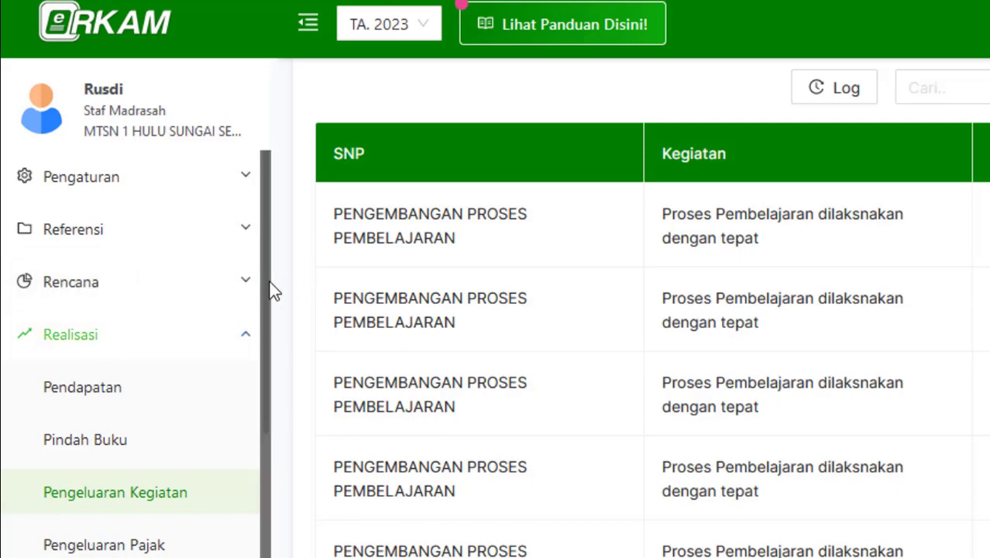
scroll(271, 291, "down", 3)
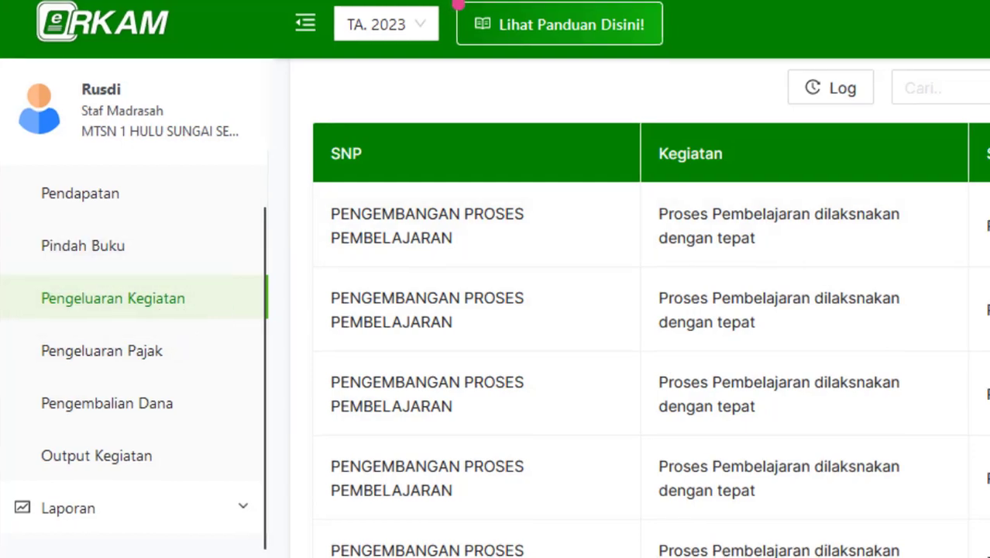
Look through the first two pages of the activity expense list, including the funding amounts and implementation periods on page 2
scroll(465, 310, "down", 5)
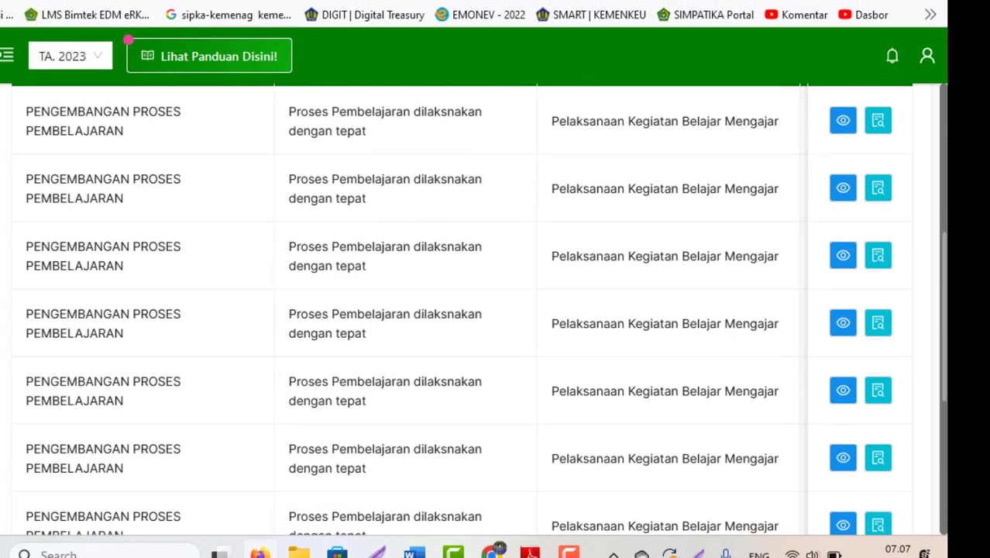
scroll(464, 310, "down", 3)
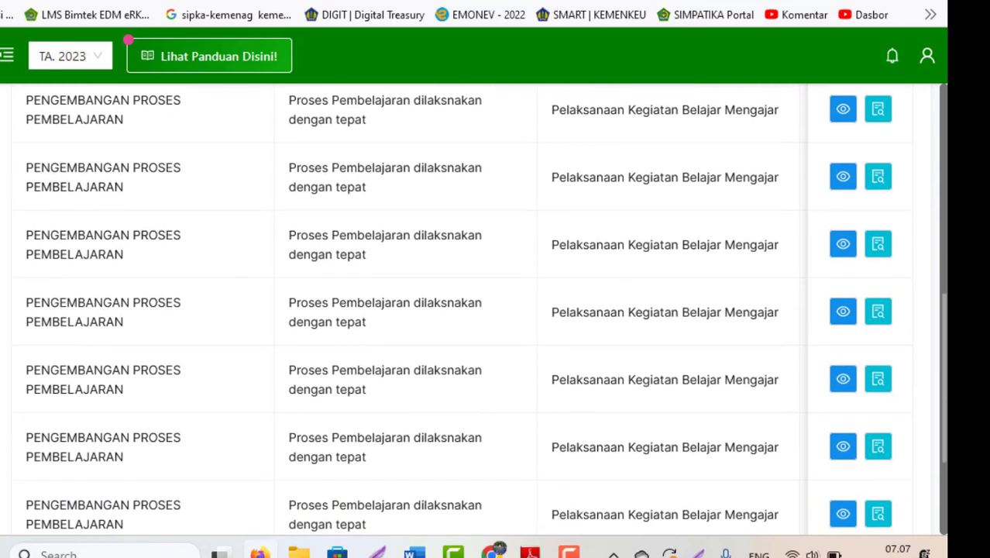
scroll(465, 310, "down", 3)
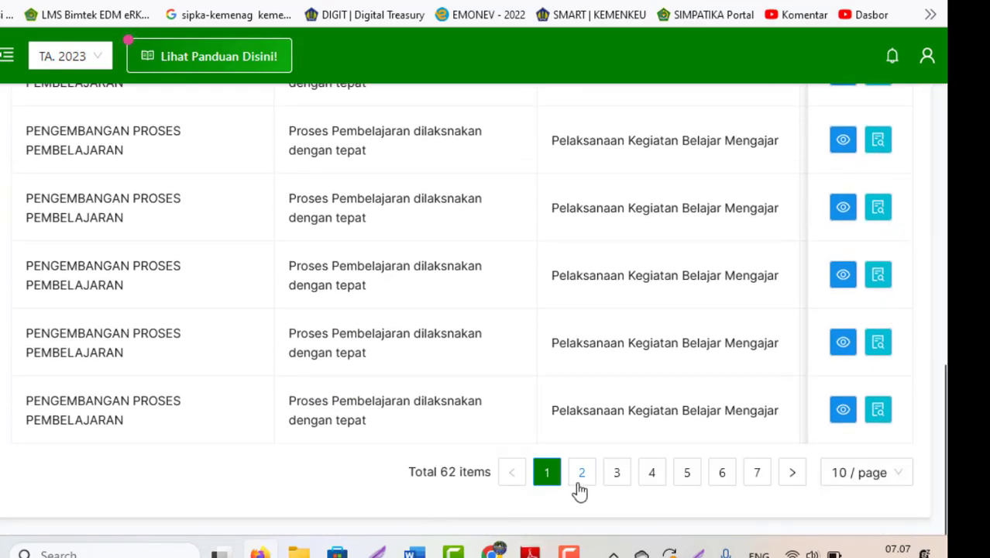
left_click(582, 473)
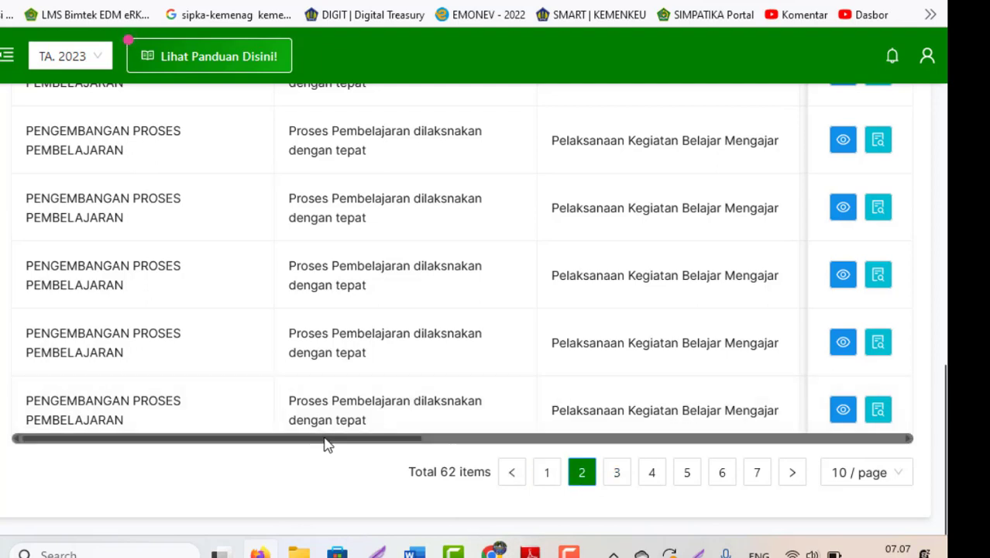
left_click_drag(326, 443, 798, 437)
scroll(944, 360, "up", 2)
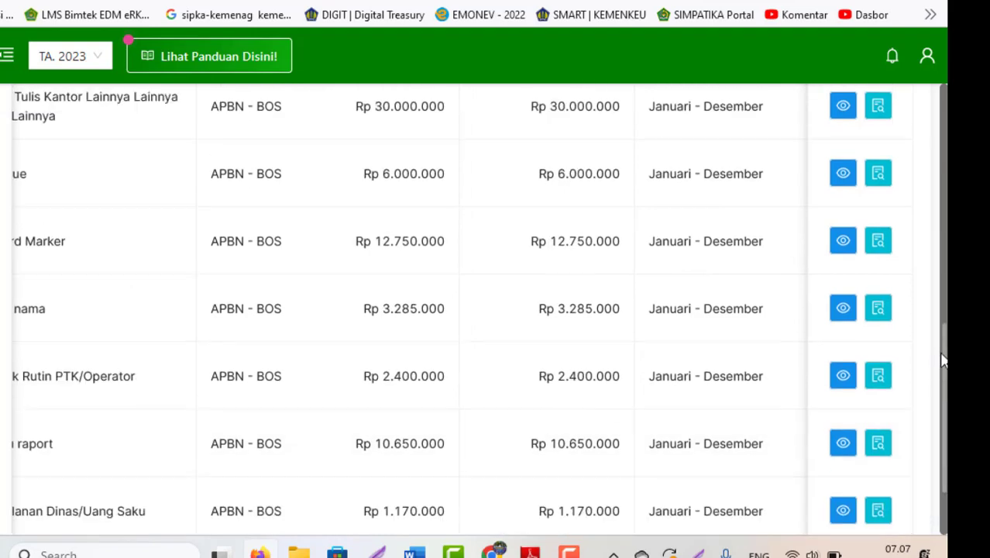
scroll(943, 360, "up", 4)
scroll(944, 360, "down", 1)
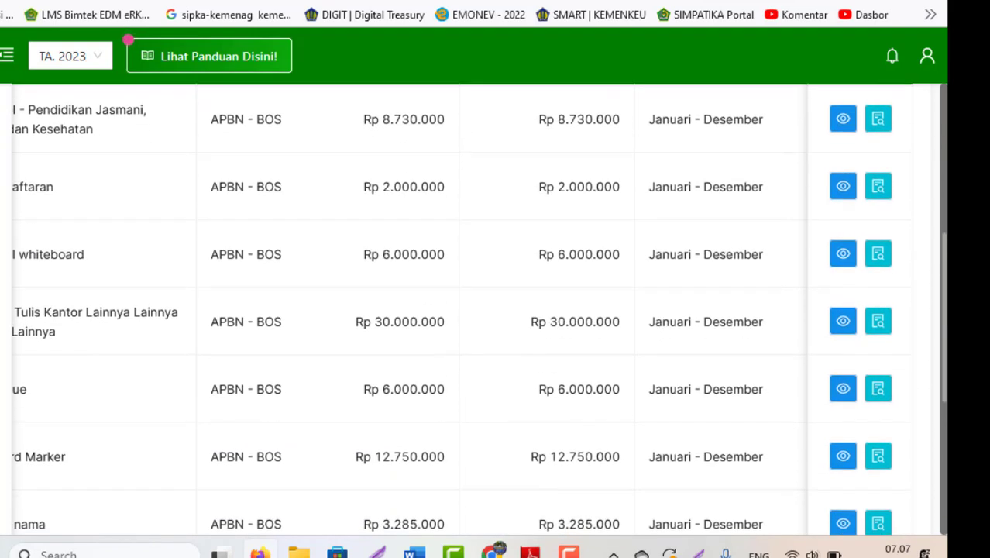
scroll(690, 508, "down", 4)
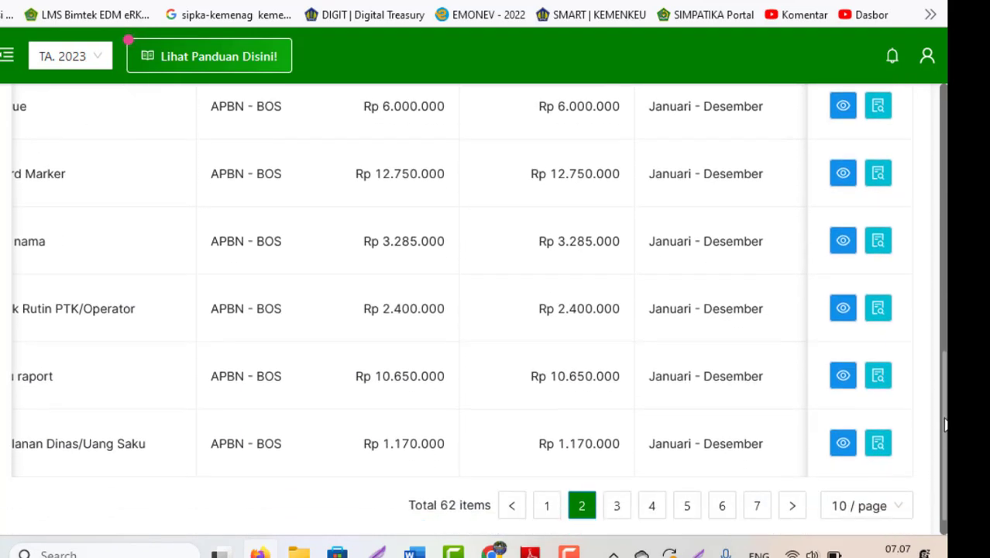
On page 3 of the expense list, open the note details (Rincian Pembuatan Nota) of the Rp 11.250.000 item
left_click(616, 472)
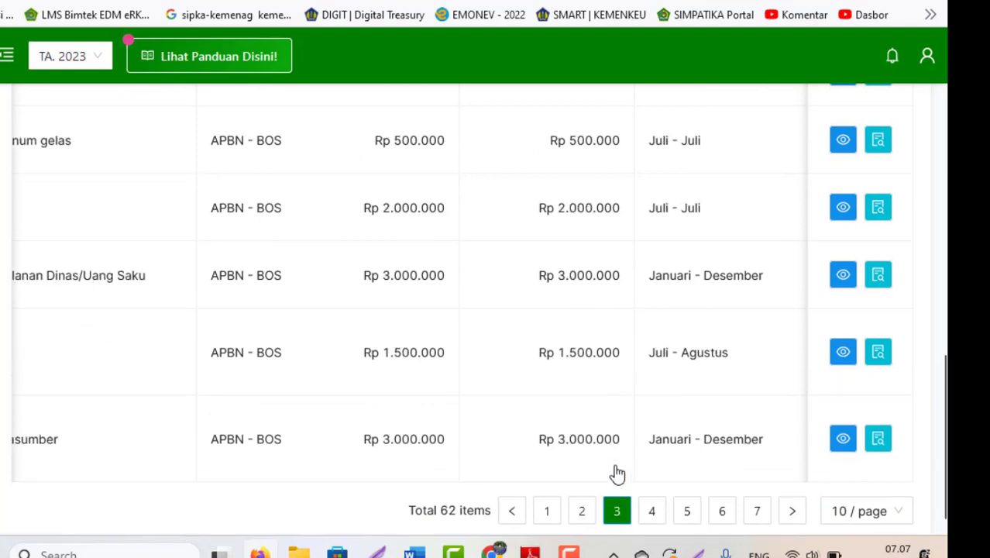
scroll(682, 279, "up", 5)
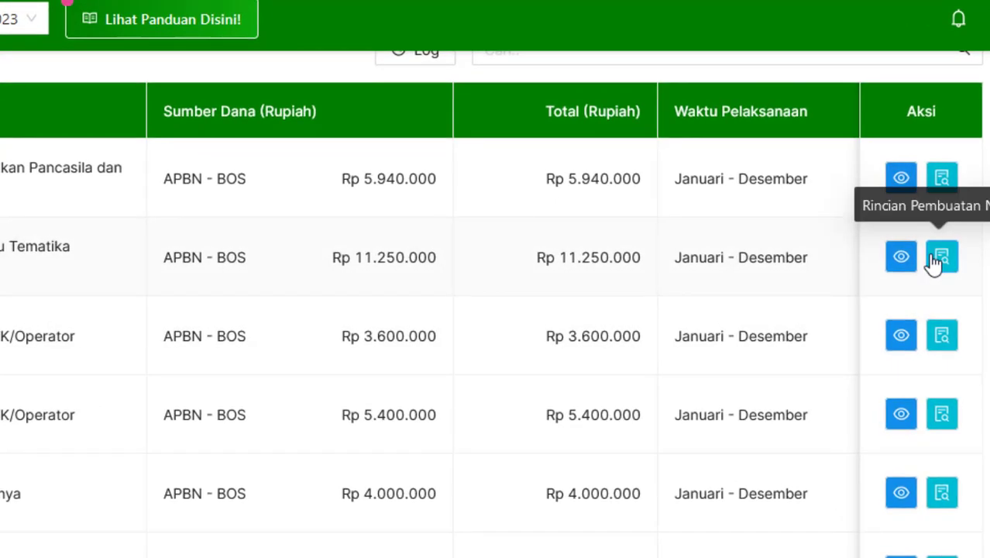
left_click(942, 258)
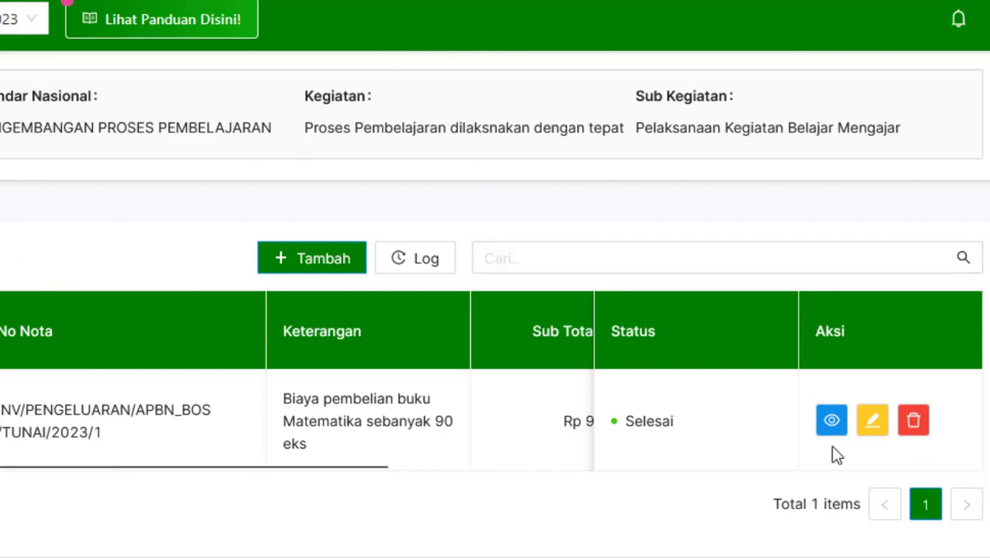
Edit the note for the 90 mathematics books and set its realised unit price (Harga Satuan) to Rp 125,000
left_click_drag(368, 466, 935, 469)
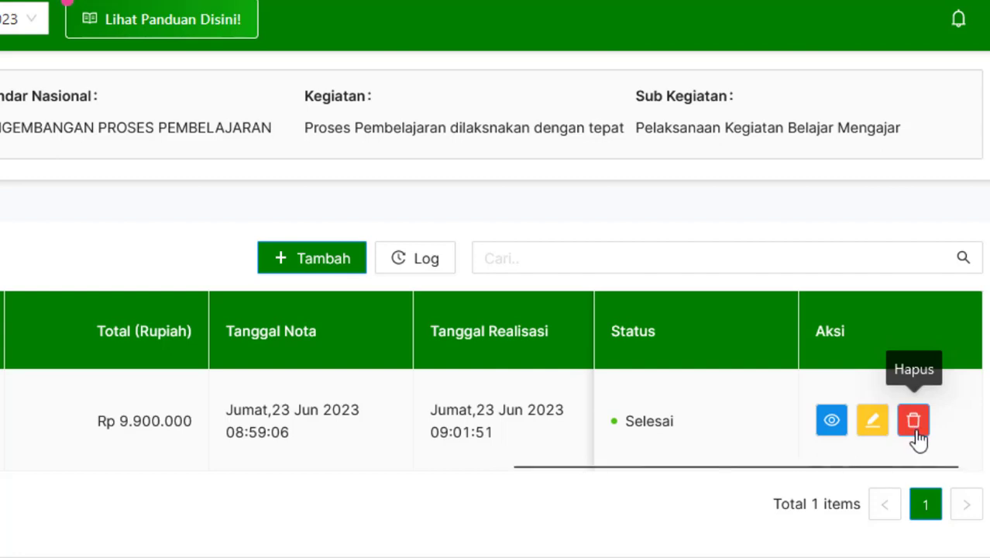
left_click(872, 422)
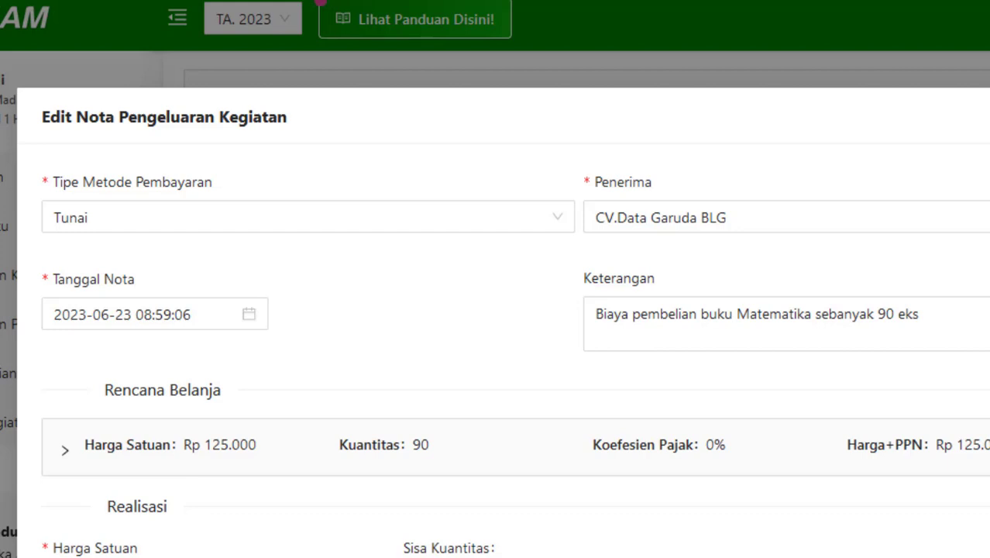
scroll(515, 310, "down", 2)
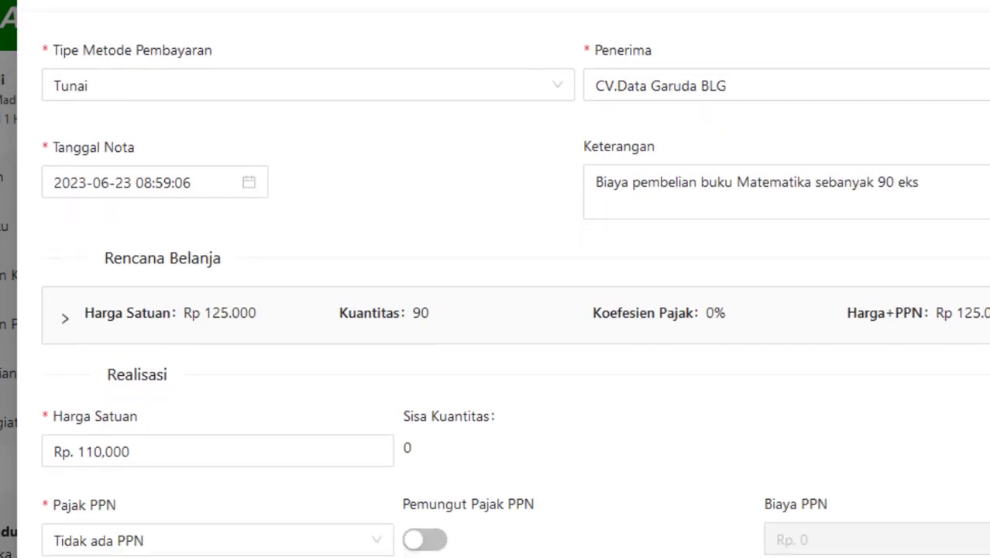
scroll(376, 213, "down", 1)
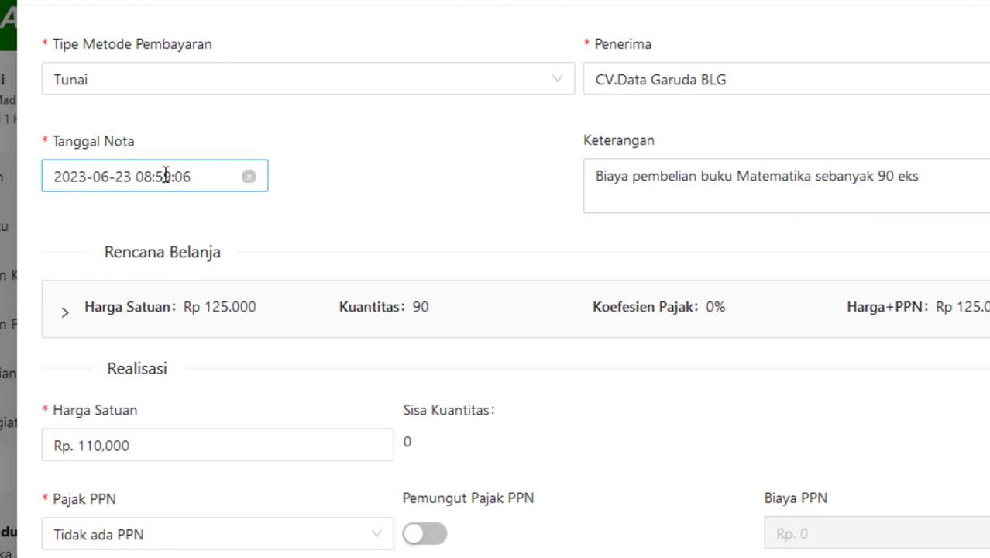
scroll(514, 310, "down", 3)
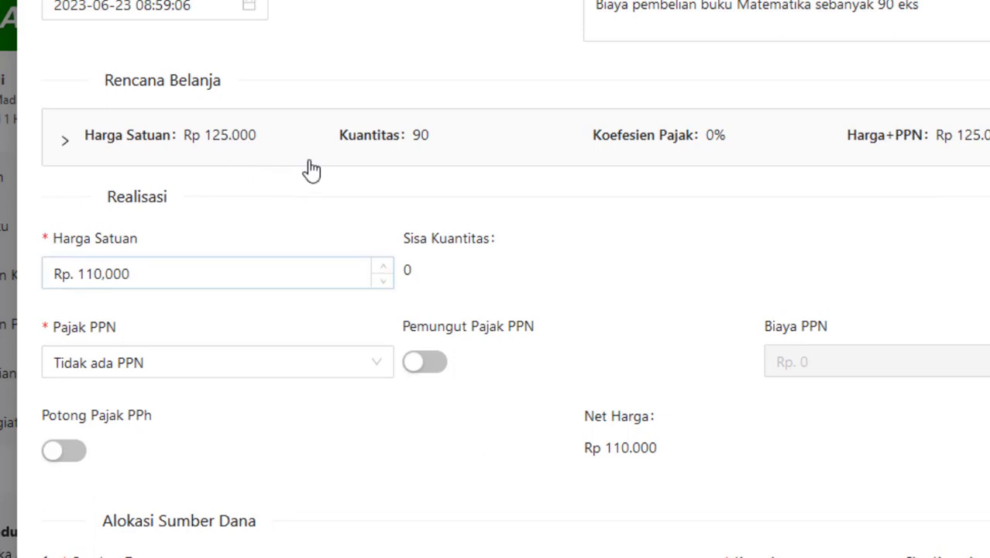
left_click(143, 283)
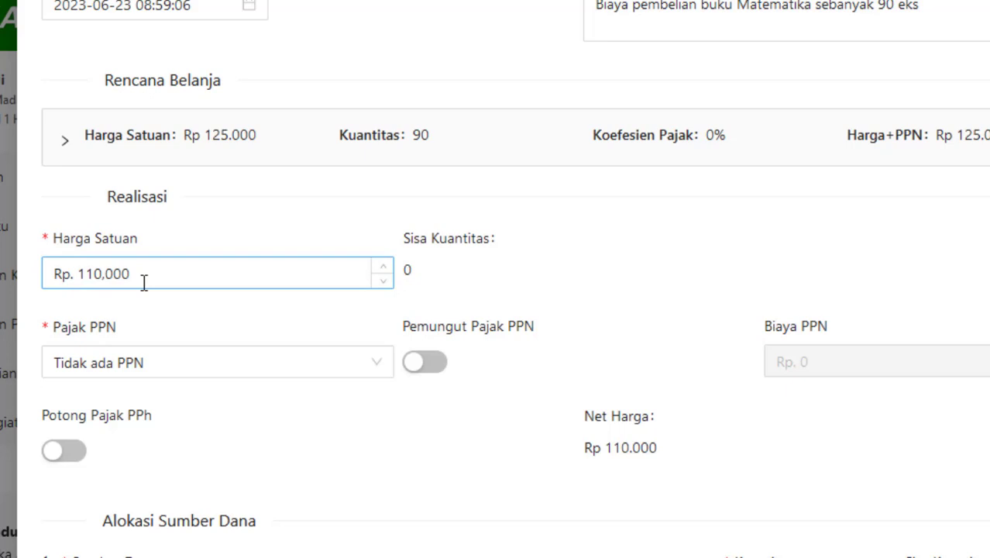
left_click_drag(143, 282, 70, 278)
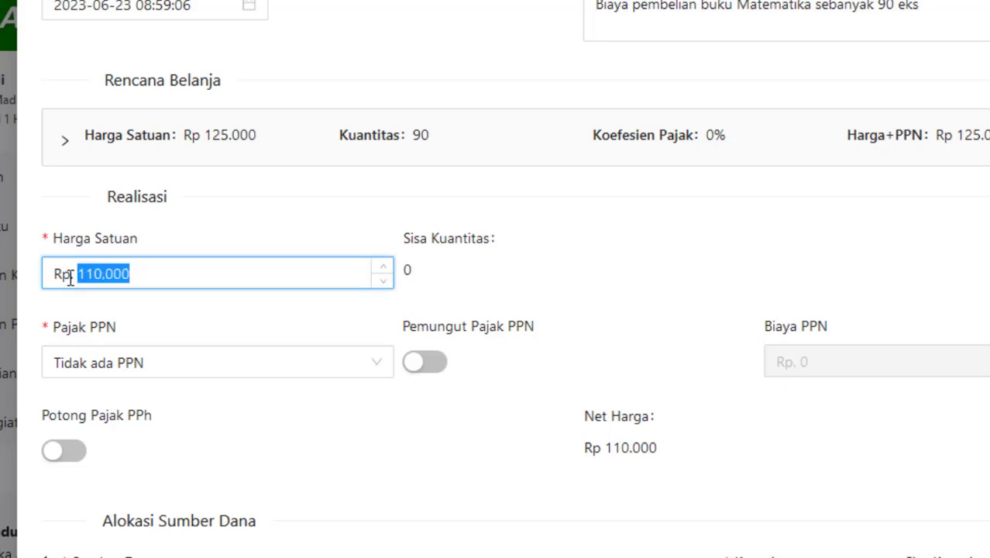
type("125000")
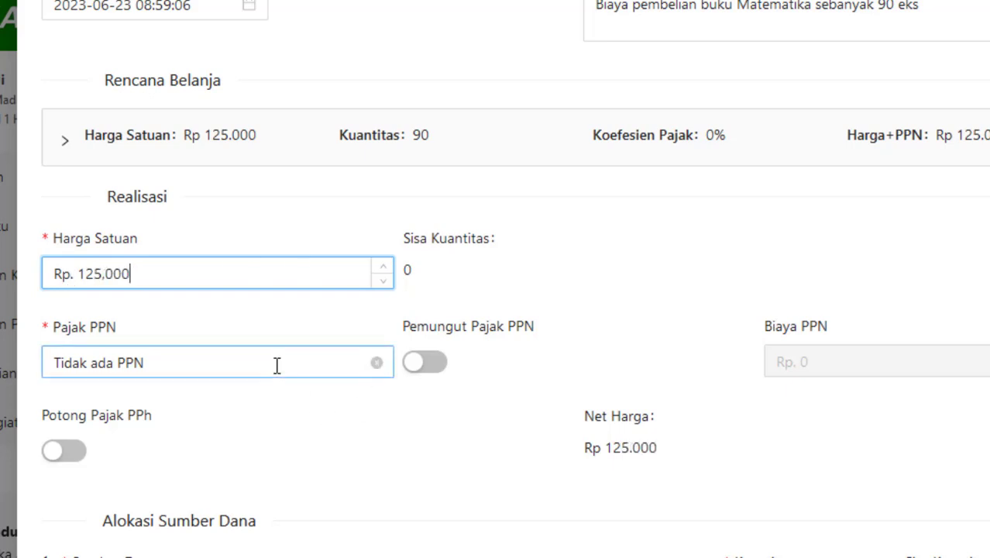
left_click(511, 290)
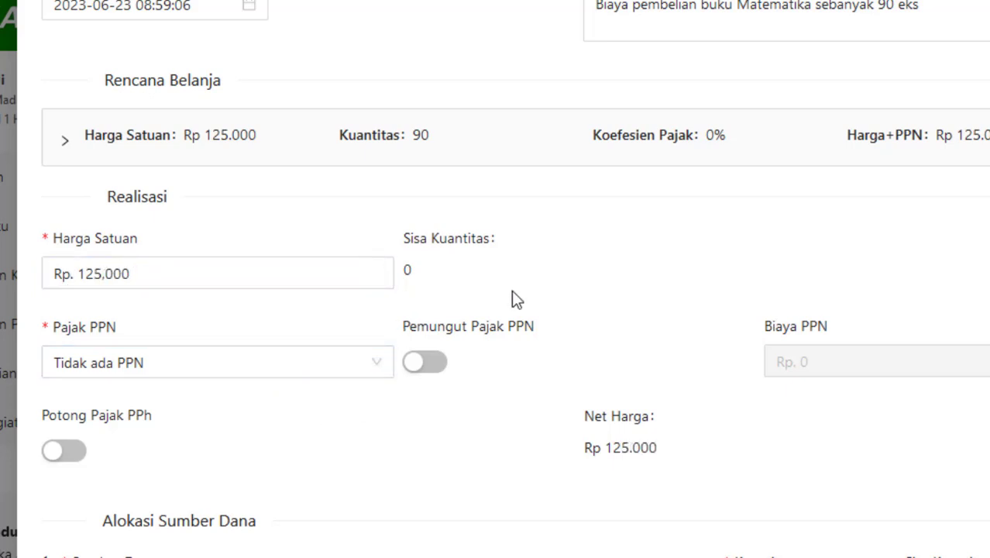
Check the edited note's tax settings, fund source allocation and totals, and save the note
scroll(495, 279, "down", 6)
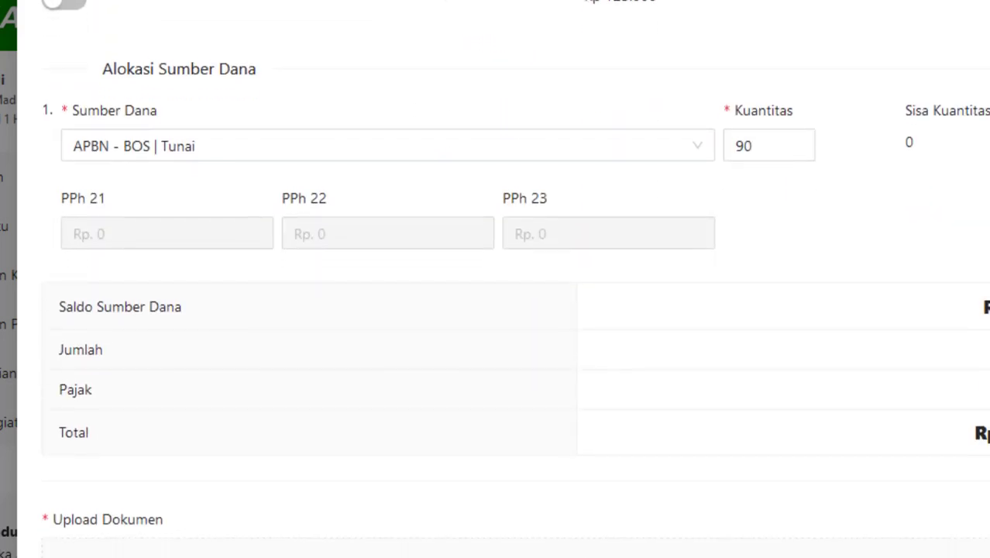
scroll(496, 279, "up", 4)
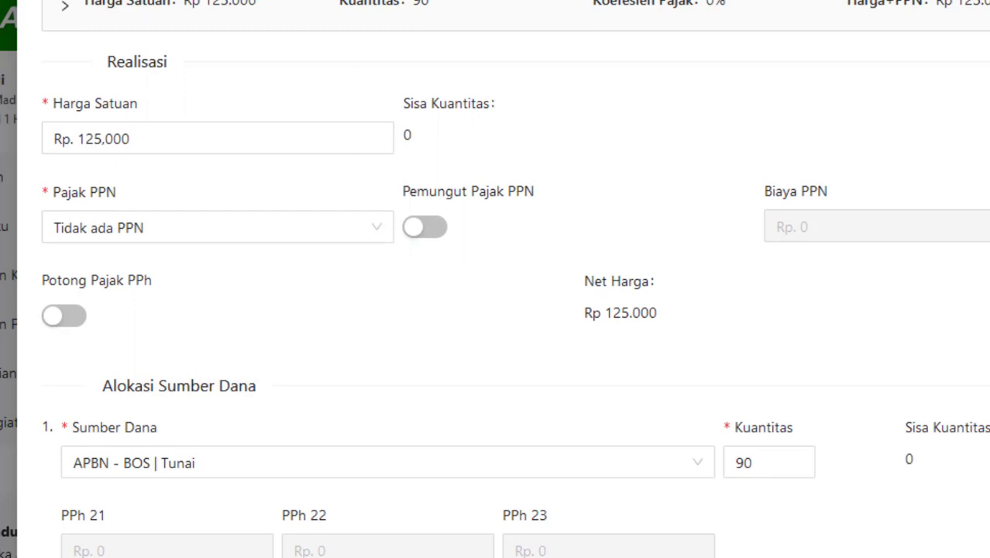
scroll(496, 279, "down", 1)
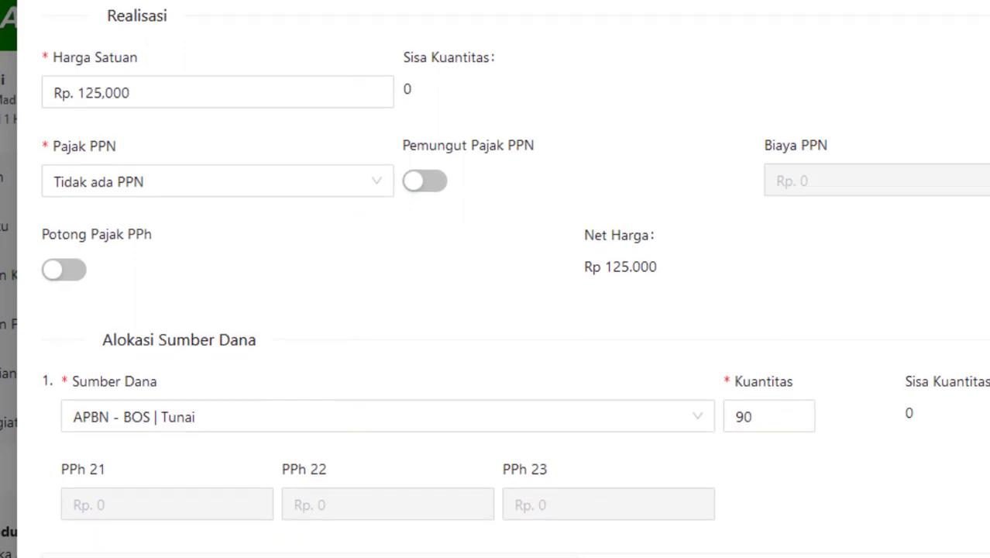
scroll(496, 279, "down", 1)
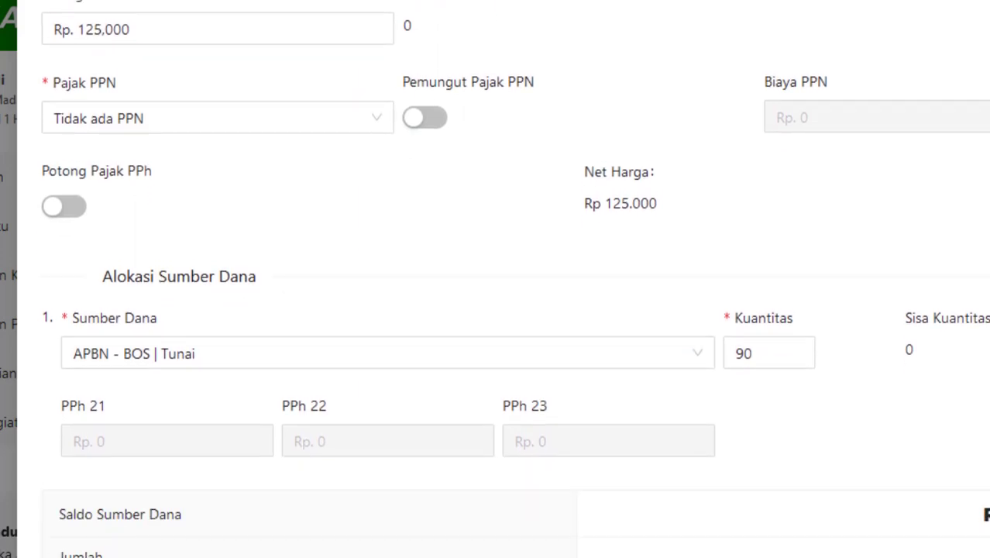
scroll(495, 279, "down", 1)
scroll(496, 279, "up", 2)
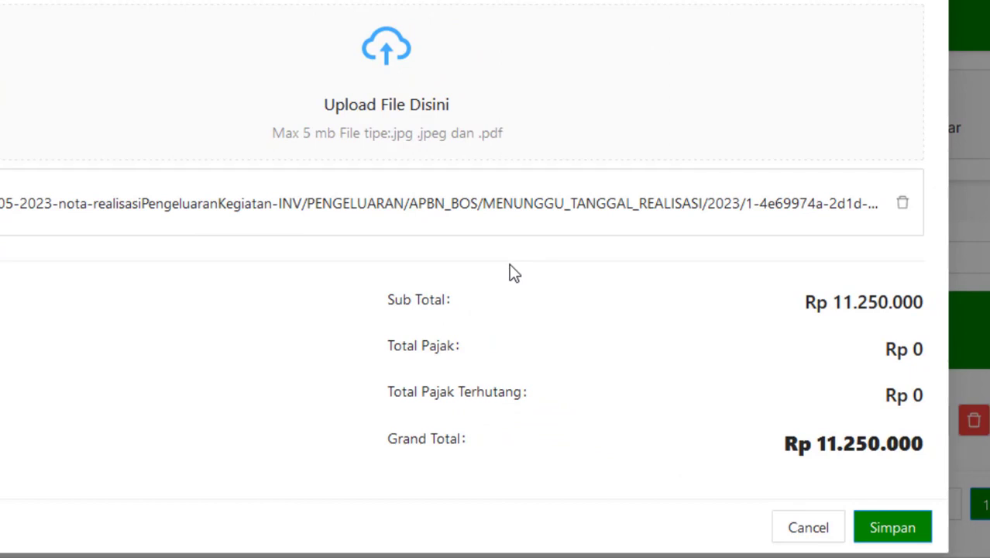
left_click(883, 534)
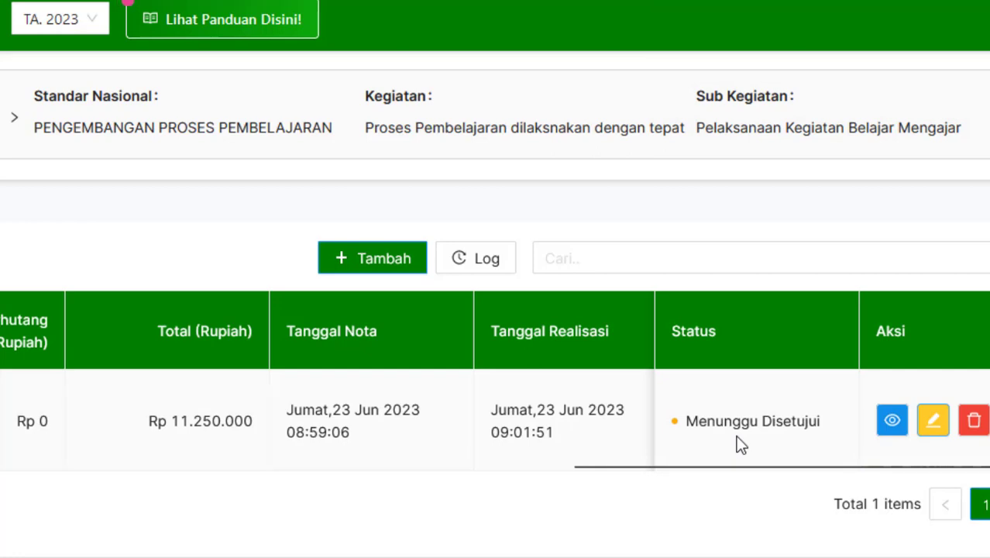
Switch to the Kepala Madrasah account's ERKAM session in Chrome and reload the activity expense list
mouse_move(552, 554)
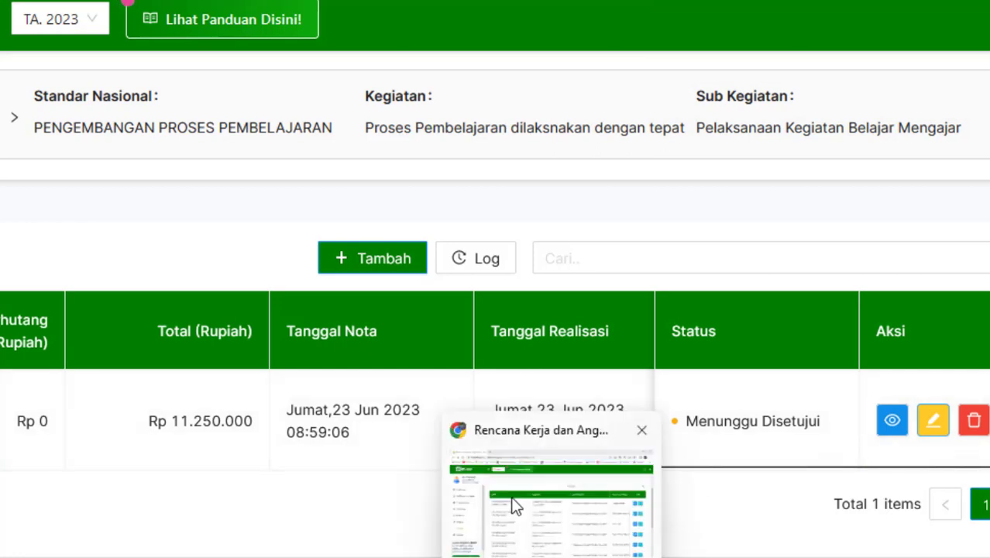
left_click(516, 505)
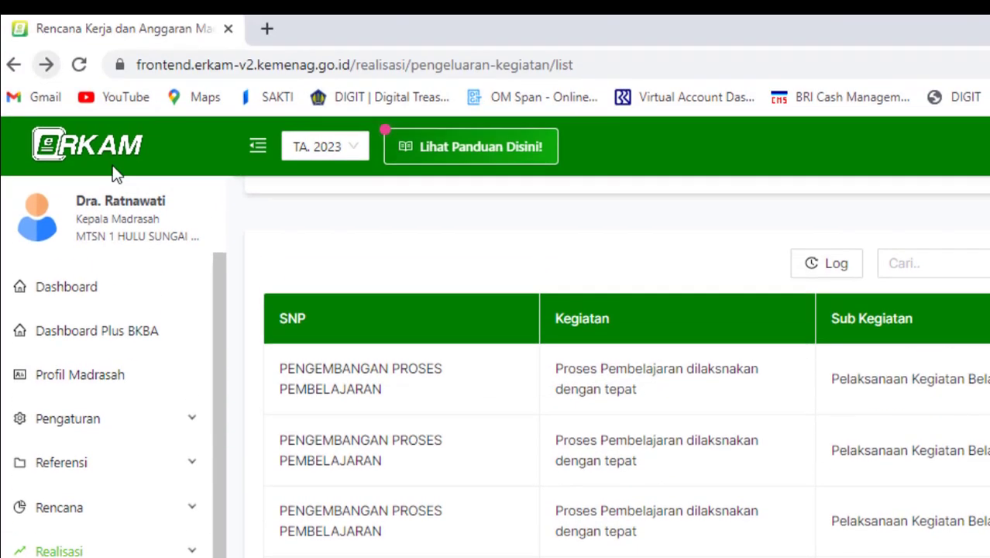
left_click(79, 71)
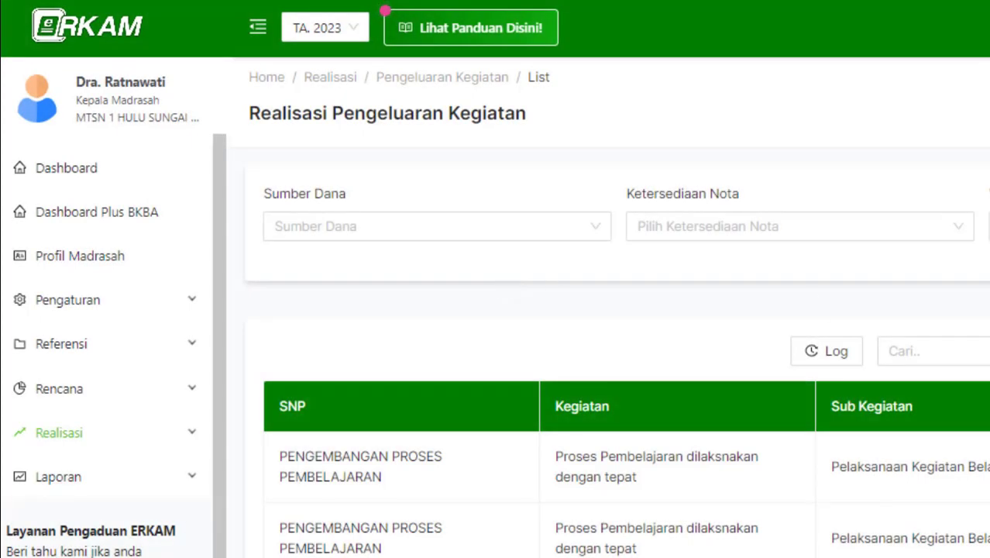
On page 3 of the expense list, open the notes of the "Buku Mapel - MaBuku Tematika Semester 1" item worth Rp 11.250.000
scroll(617, 310, "down", 3)
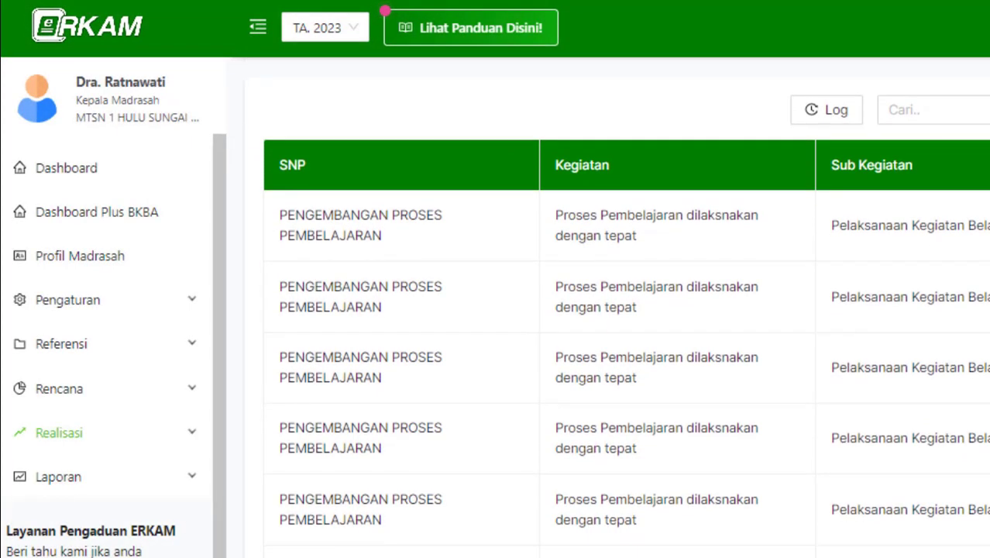
scroll(619, 349, "down", 5)
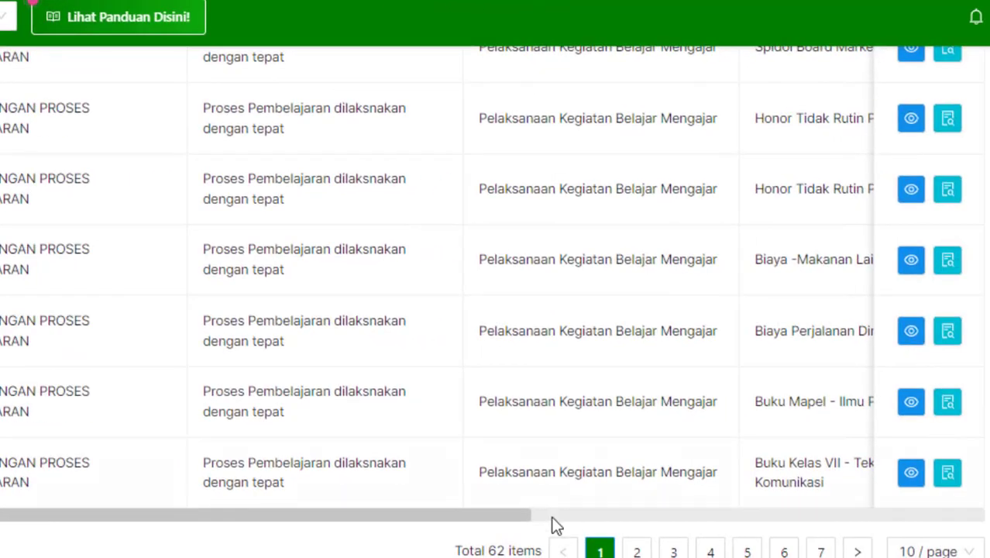
left_click(671, 550)
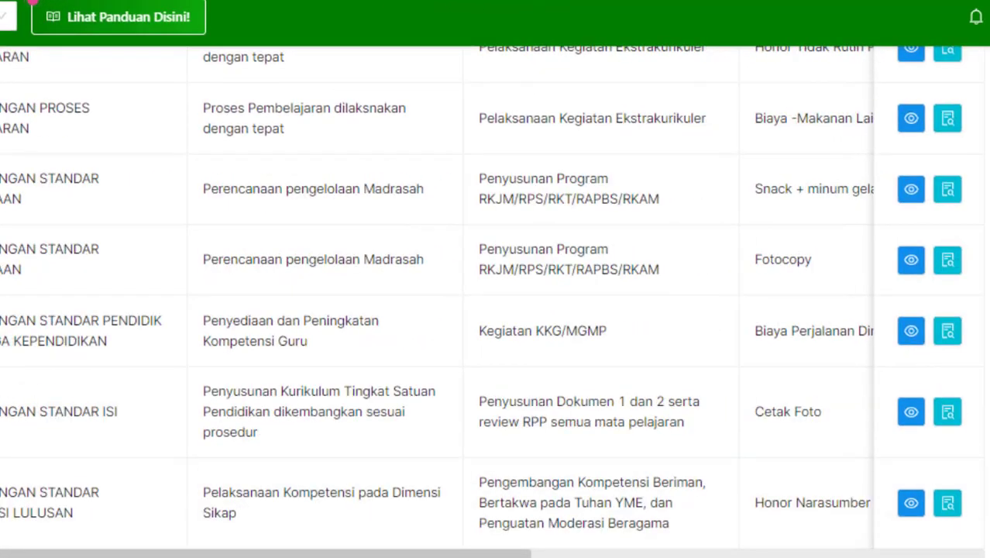
scroll(496, 302, "up", 3)
scroll(496, 302, "down", 4)
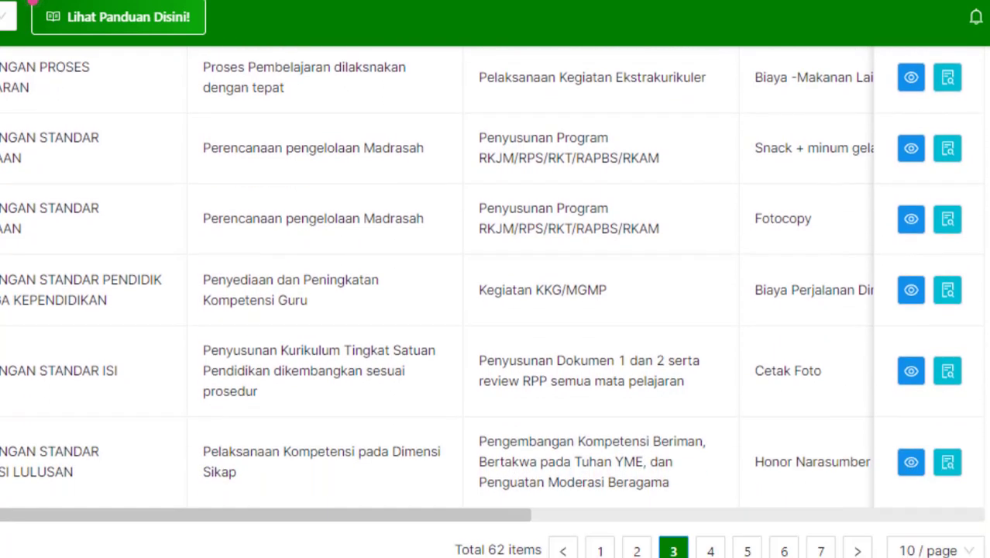
left_click_drag(481, 515, 724, 515)
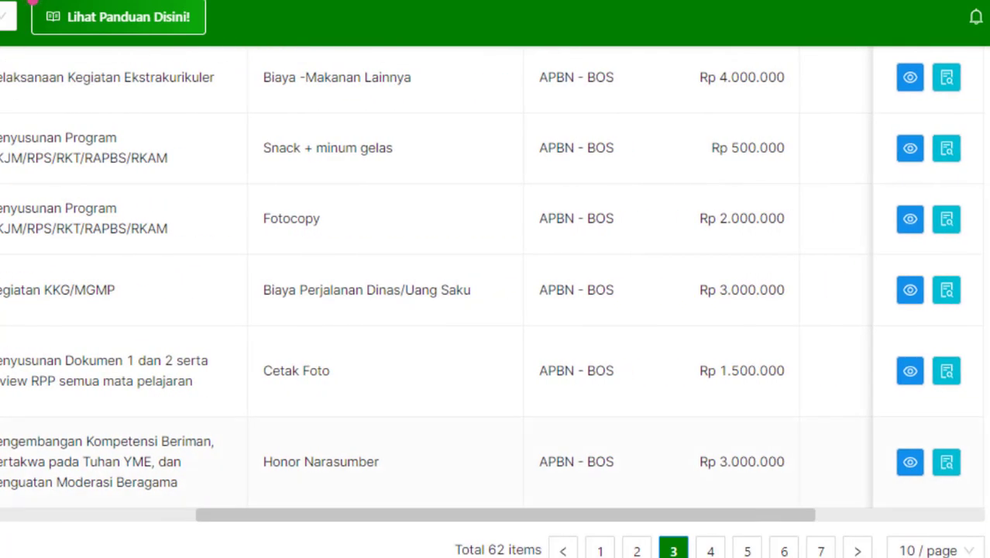
scroll(775, 186, "up", 4)
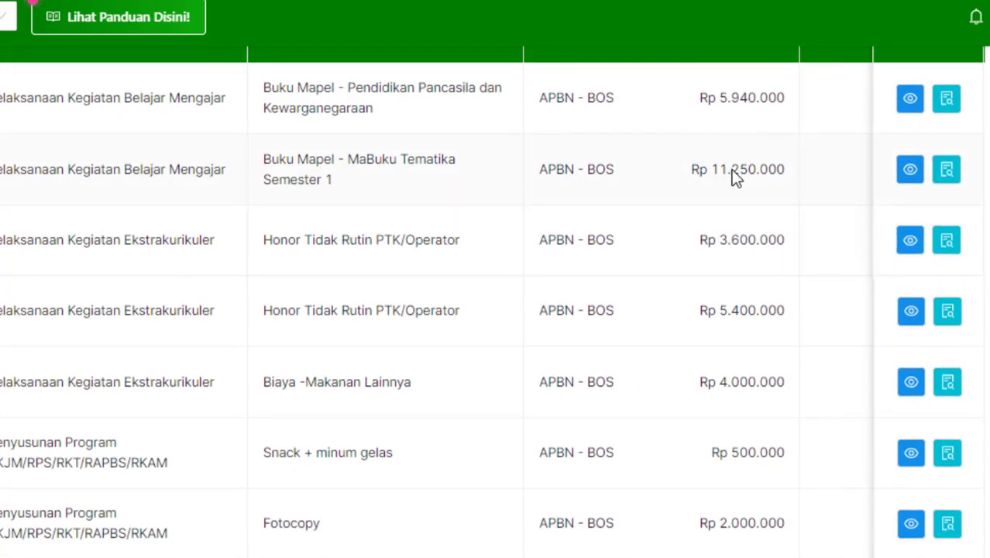
left_click(946, 168)
Open the approval form of the note awaiting approval, review its unit price, quantity and tax details, and approve it (Disetujui)
left_click_drag(402, 515, 846, 521)
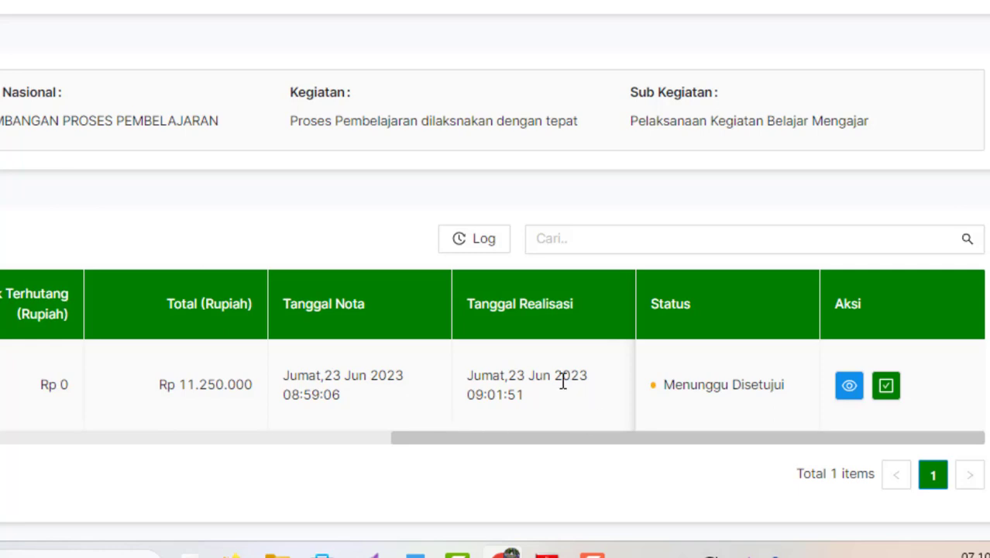
left_click(890, 397)
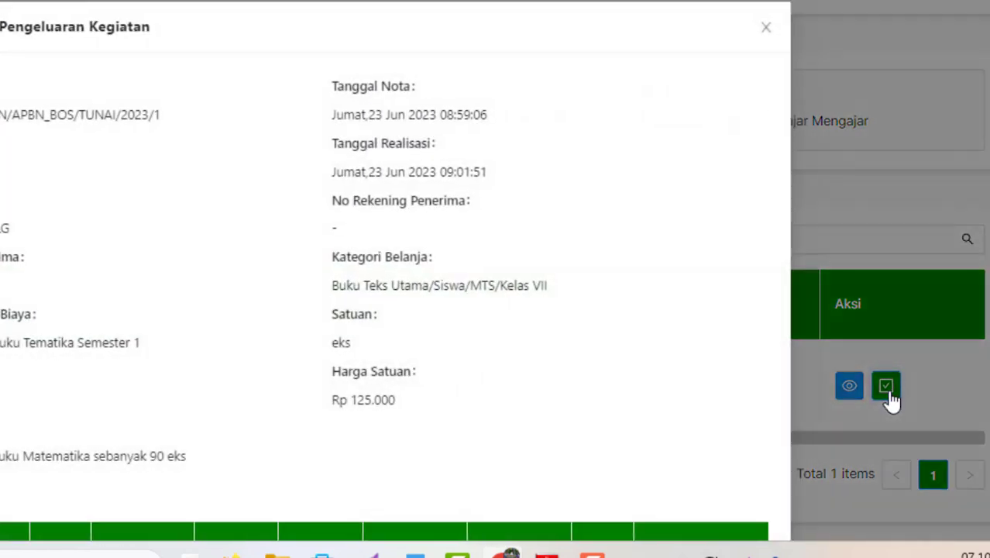
scroll(384, 271, "down", 5)
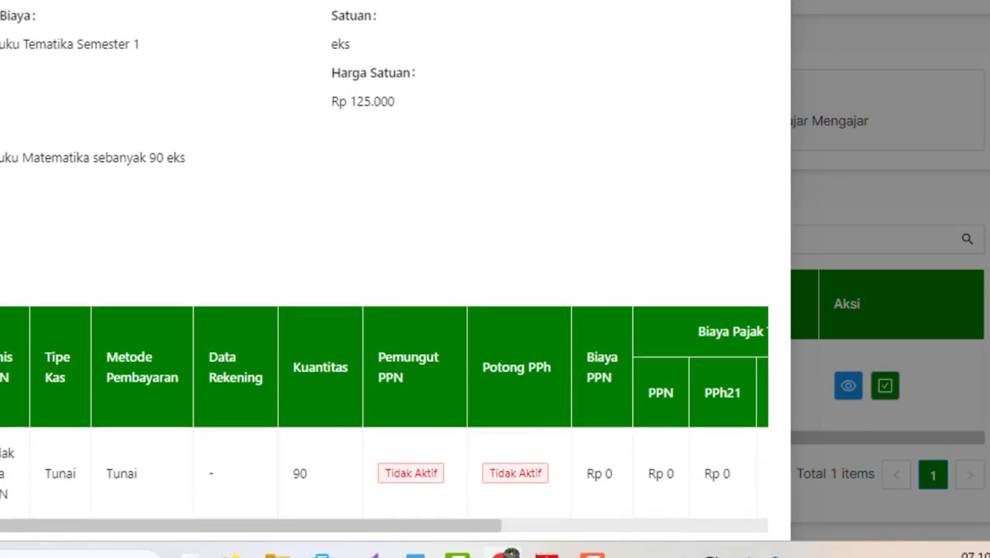
scroll(383, 271, "up", 2)
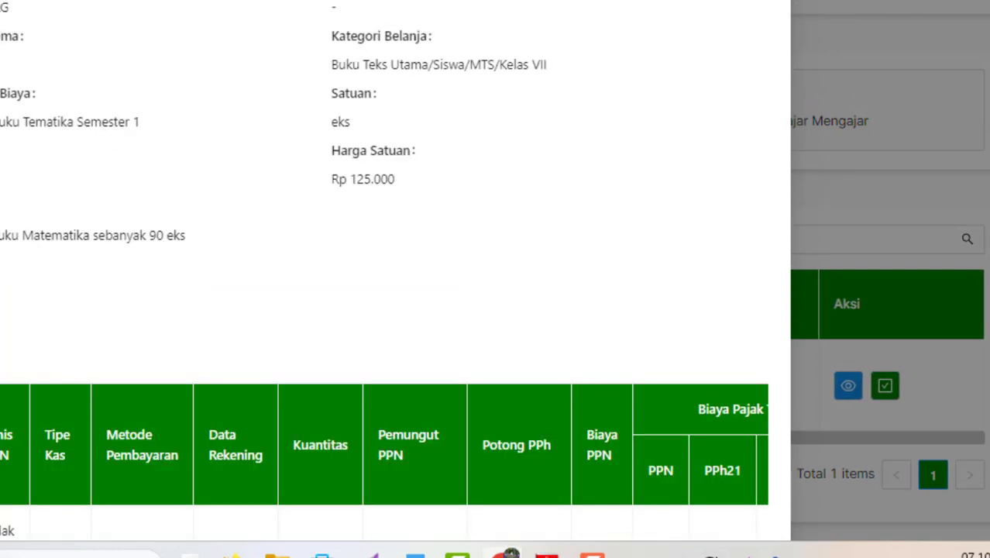
scroll(384, 272, "down", 2)
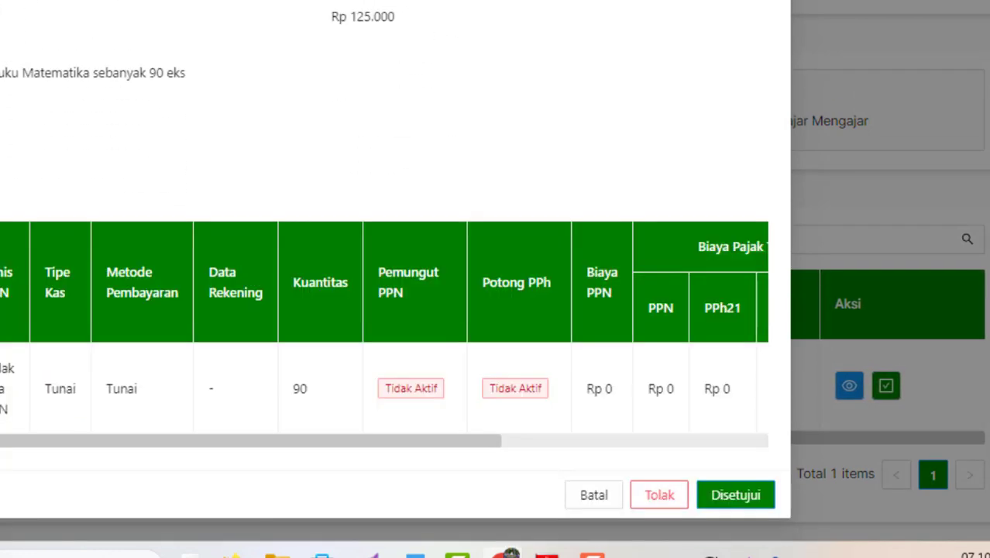
left_click(745, 499)
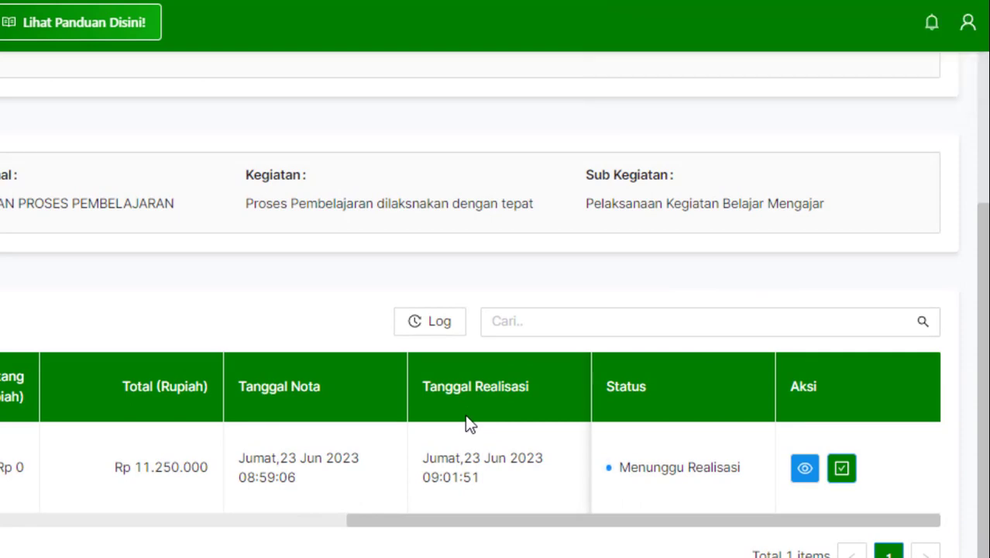
Switch to the madrasah staff session in Firefox, reload the note list and open the note's Set Tanggal Realisasi form
mouse_move(187, 557)
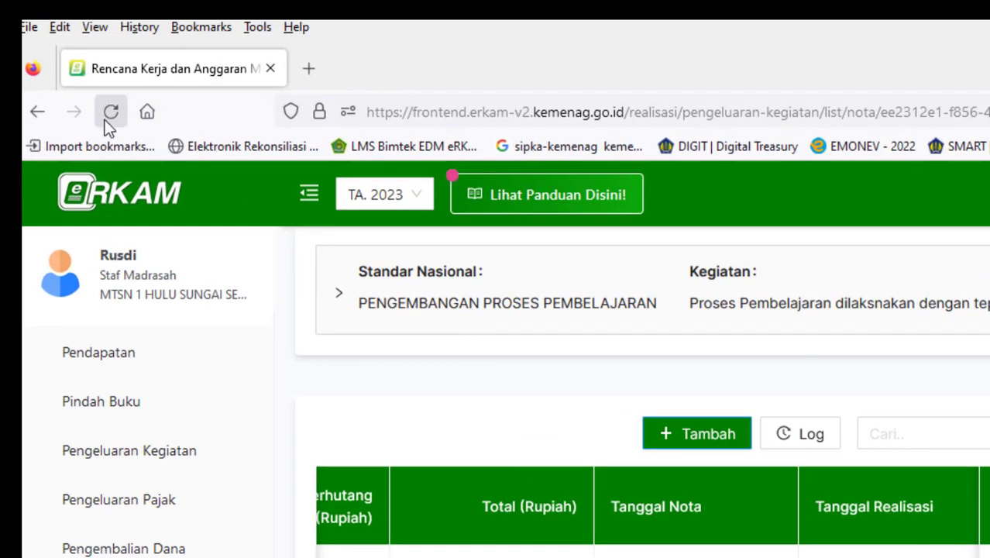
left_click(107, 122)
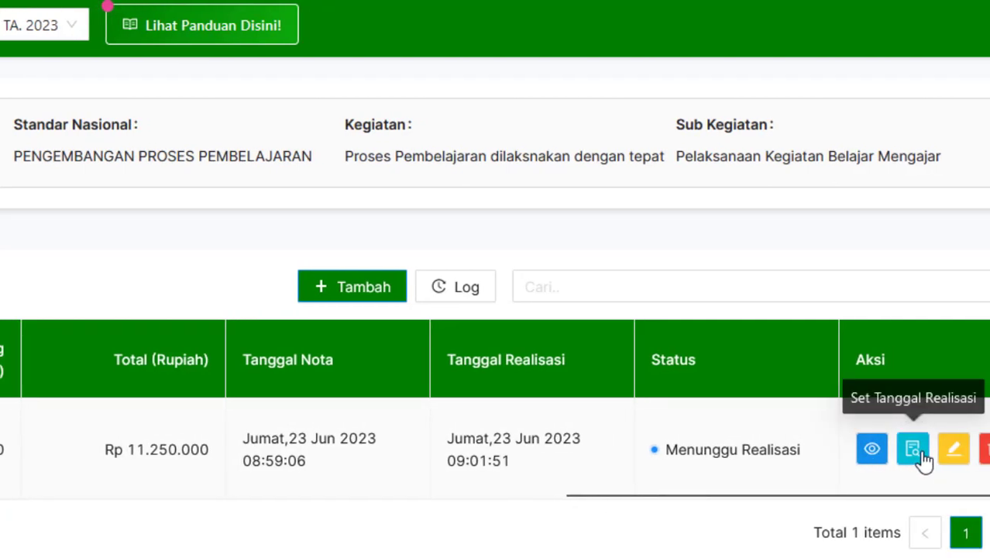
left_click(923, 458)
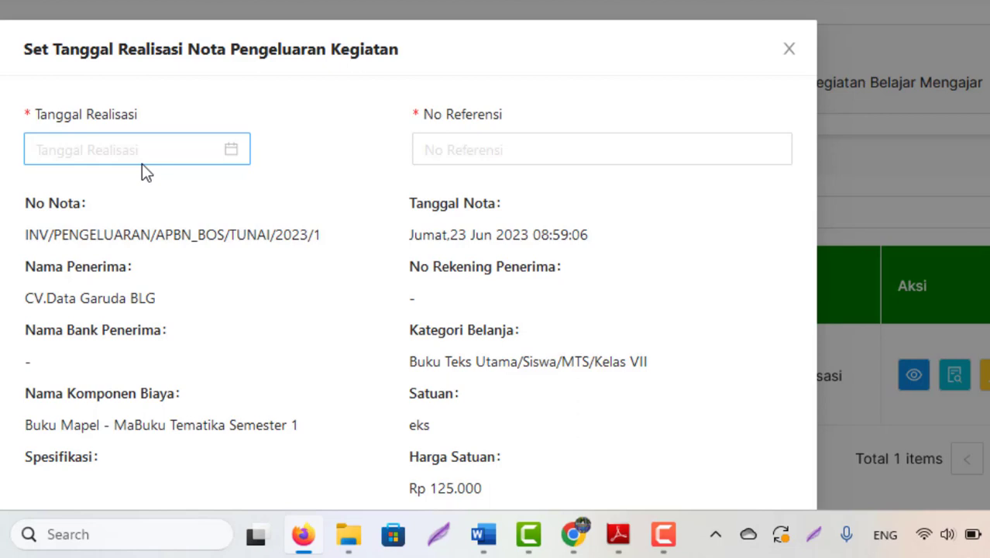
left_click(236, 152)
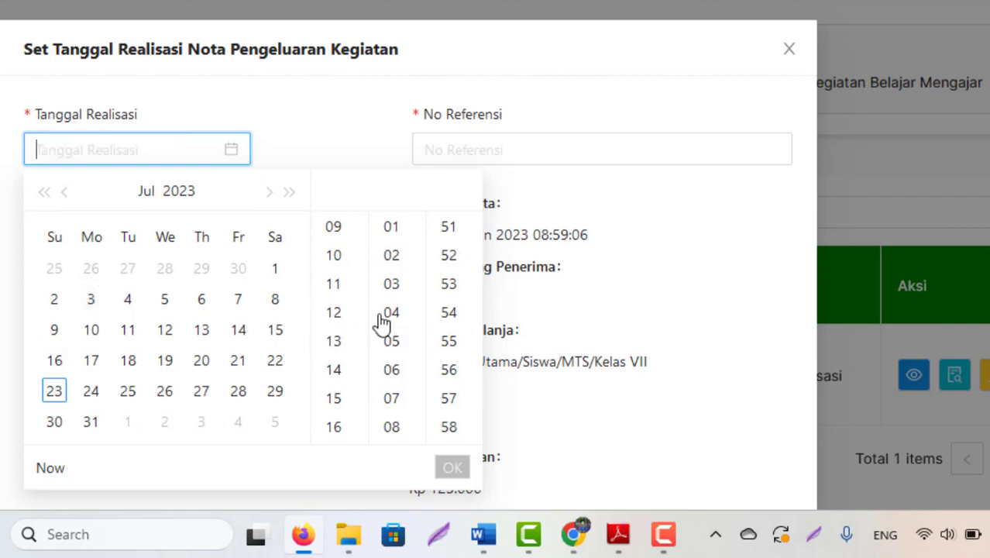
left_click(93, 302)
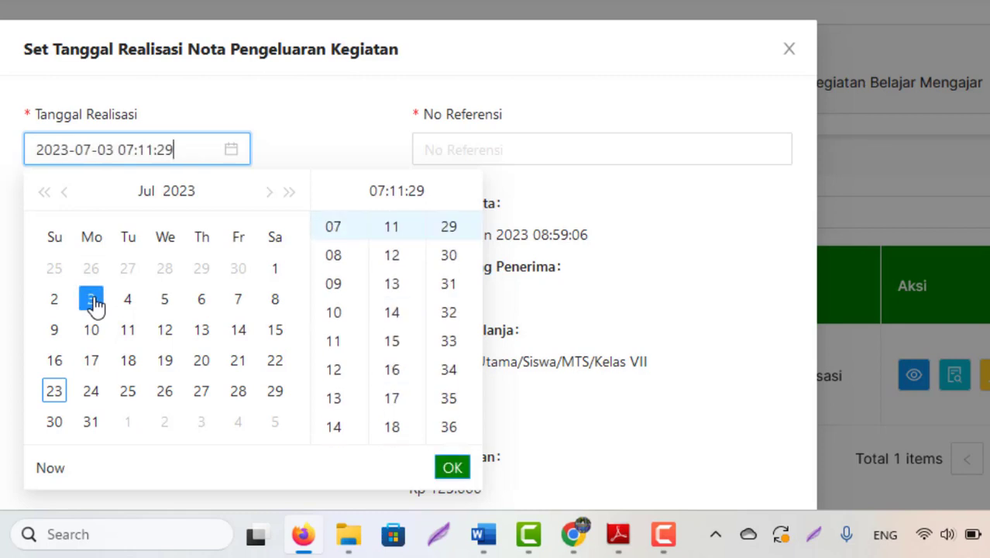
left_click(338, 261)
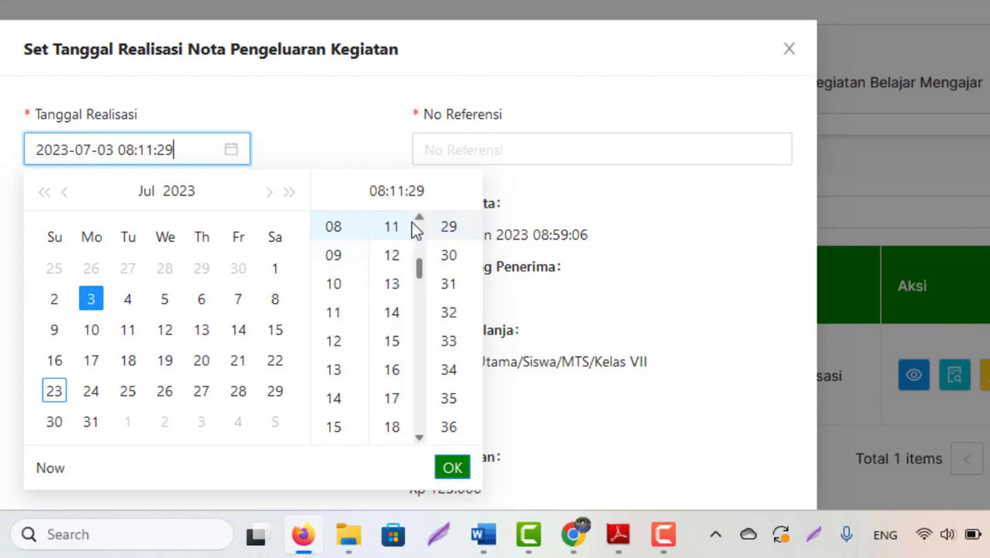
left_click(453, 467)
Enter "-" as the reference number (No Referensi), check the note's details and save the realisation
scroll(456, 232, "down", 1)
left_click(456, 62)
type("-")
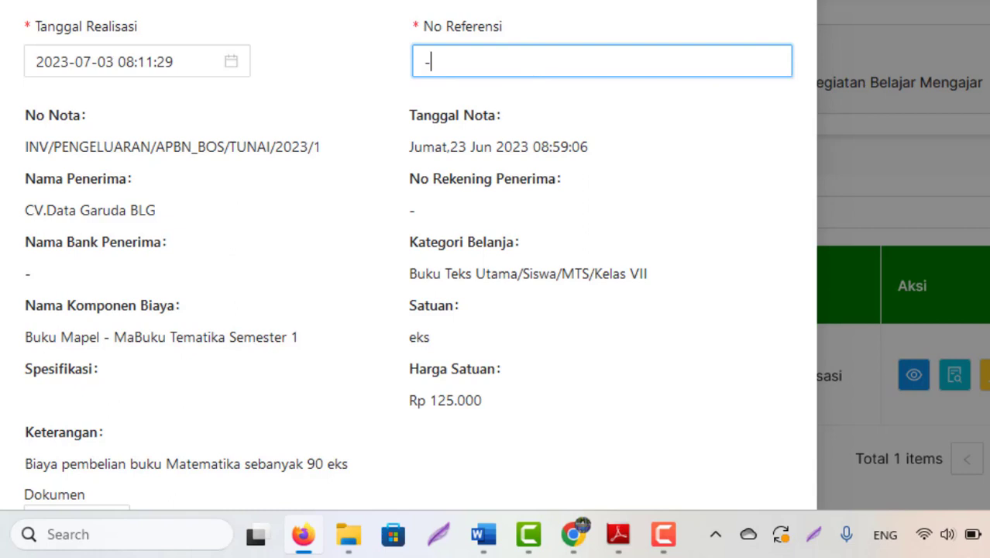
scroll(408, 256, "down", 6)
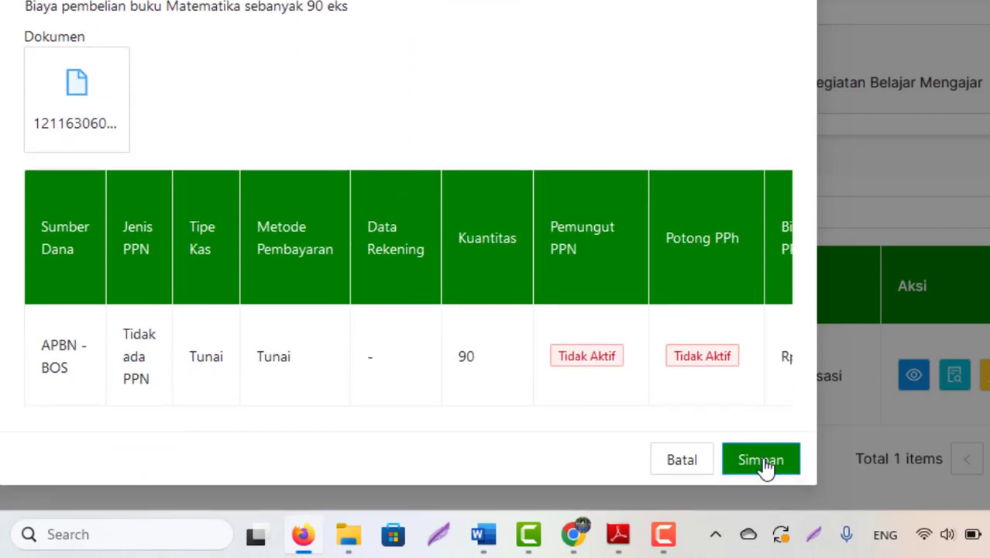
left_click(761, 460)
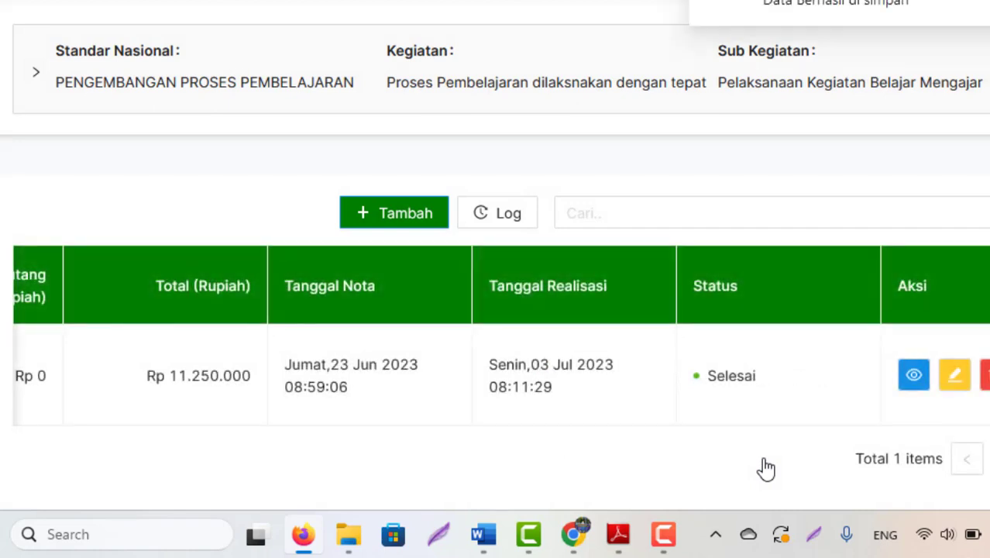